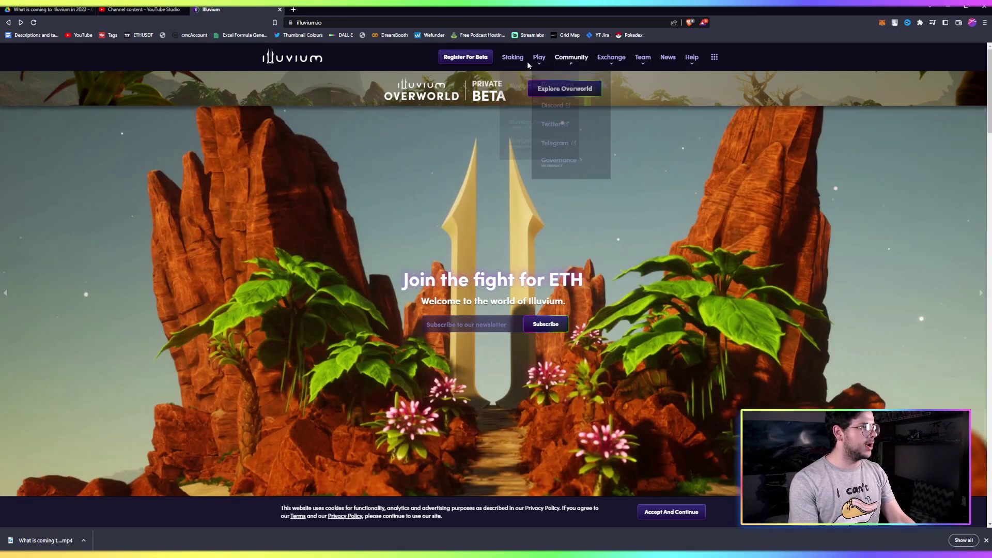
Go to Illuvium Play and log in with the saved email and password.
left_click(527, 88)
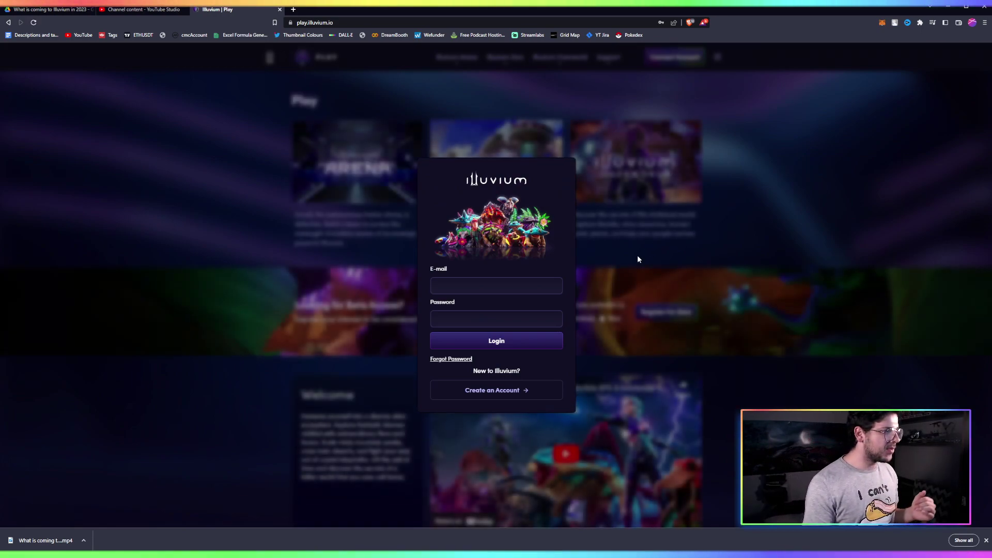
left_click(496, 319)
left_click(511, 349)
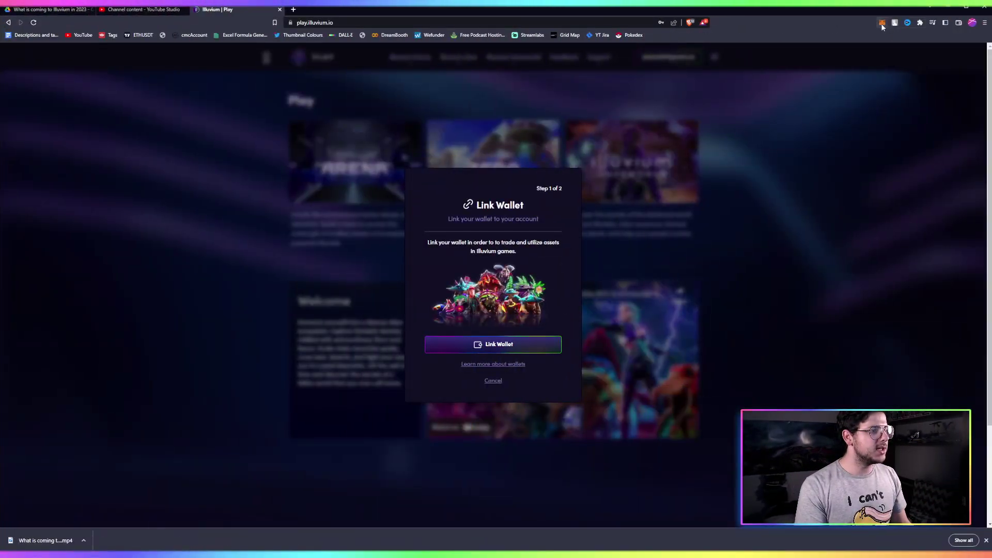
Switch MetaMask to the Main account and open a new browser tab.
left_click(882, 24)
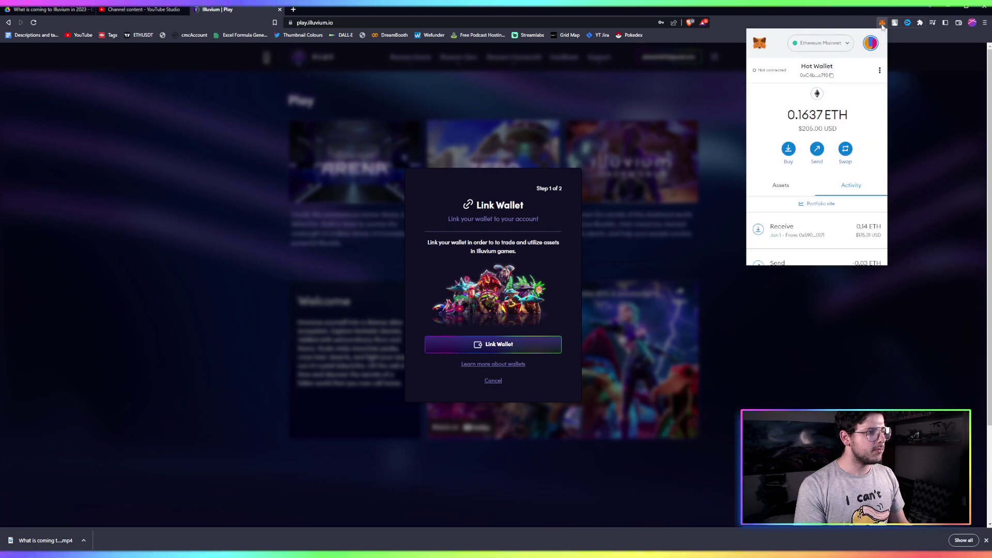
left_click(870, 43)
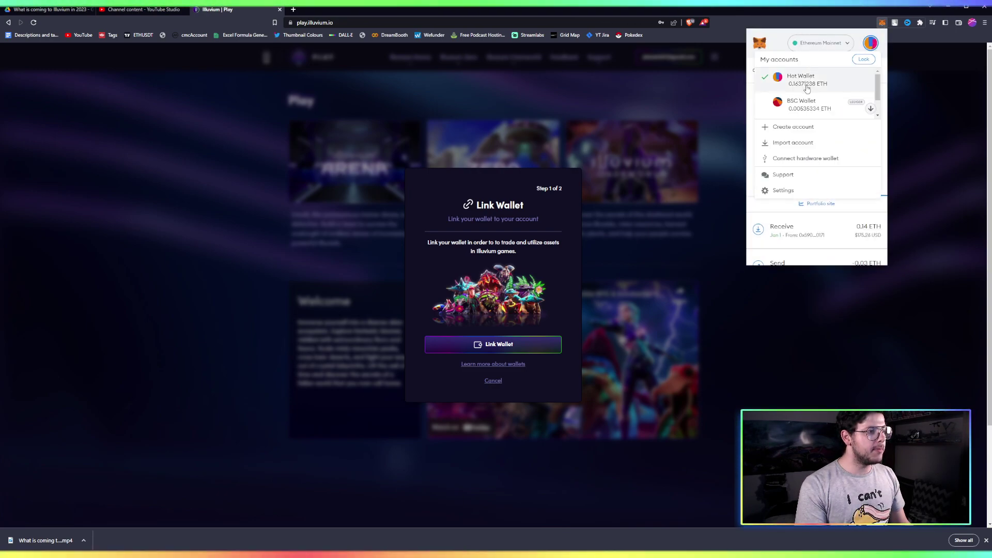
scroll(806, 95, "down", 1)
left_click(811, 103)
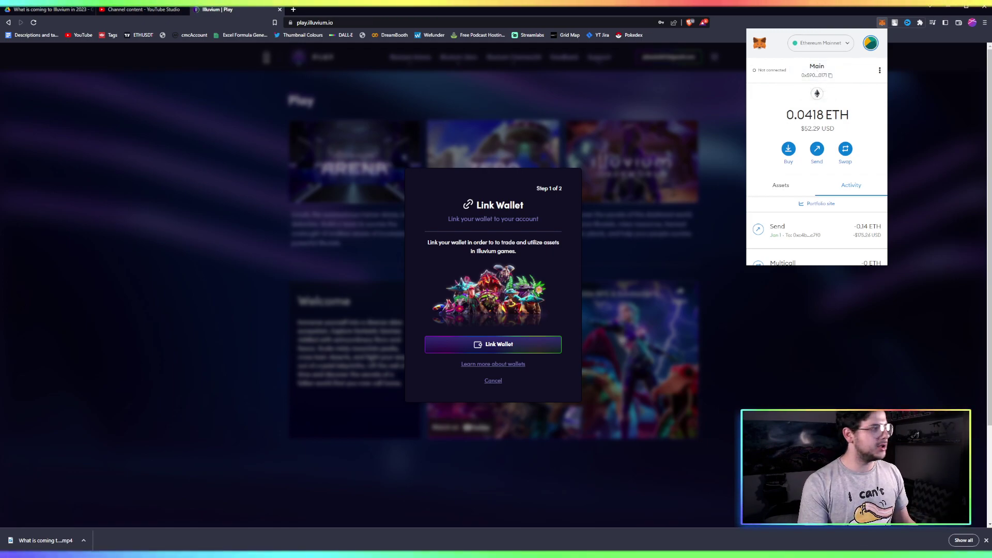
left_click(293, 8)
type("immutascan.io")
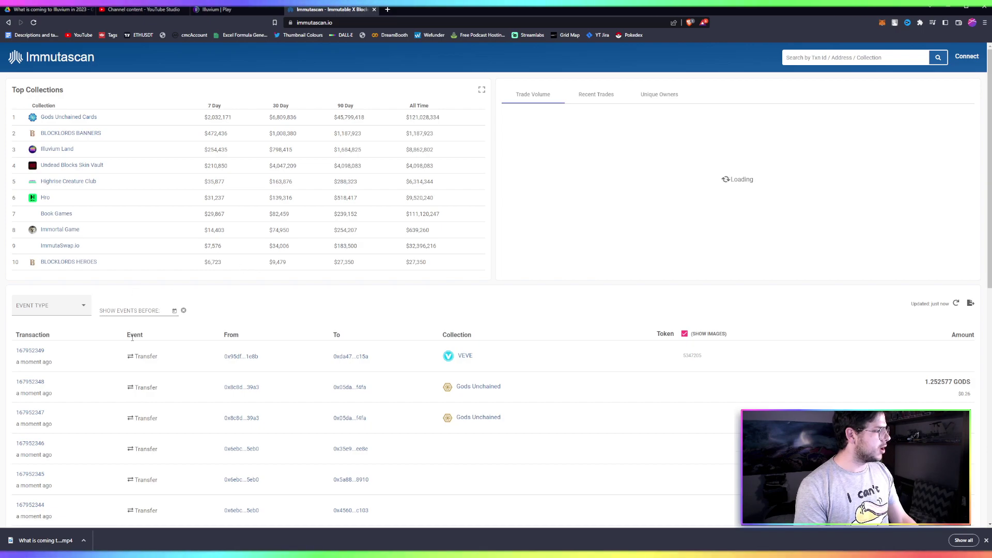
Look up the pasted Main wallet address on Immutascan and show its Items tab.
left_click(806, 58)
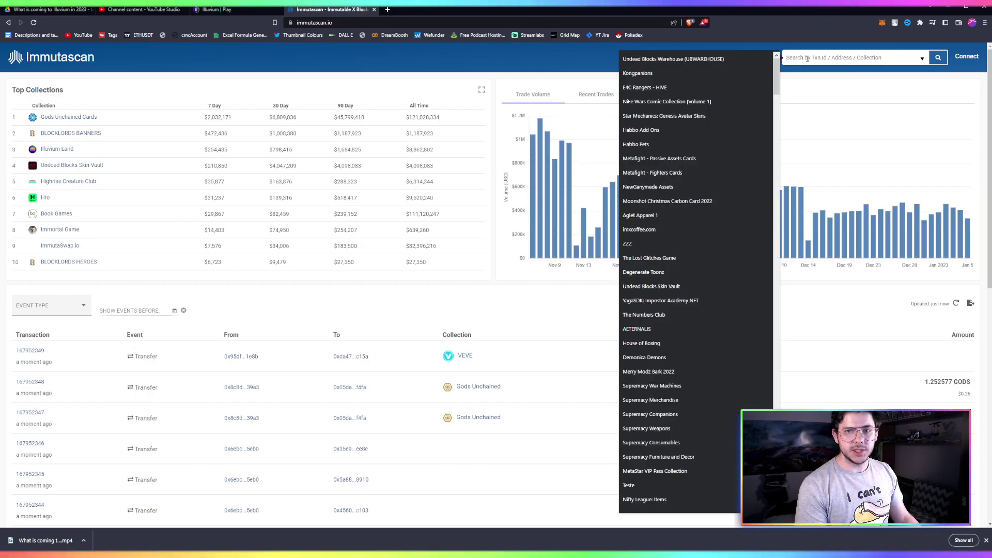
key("ctrl+v")
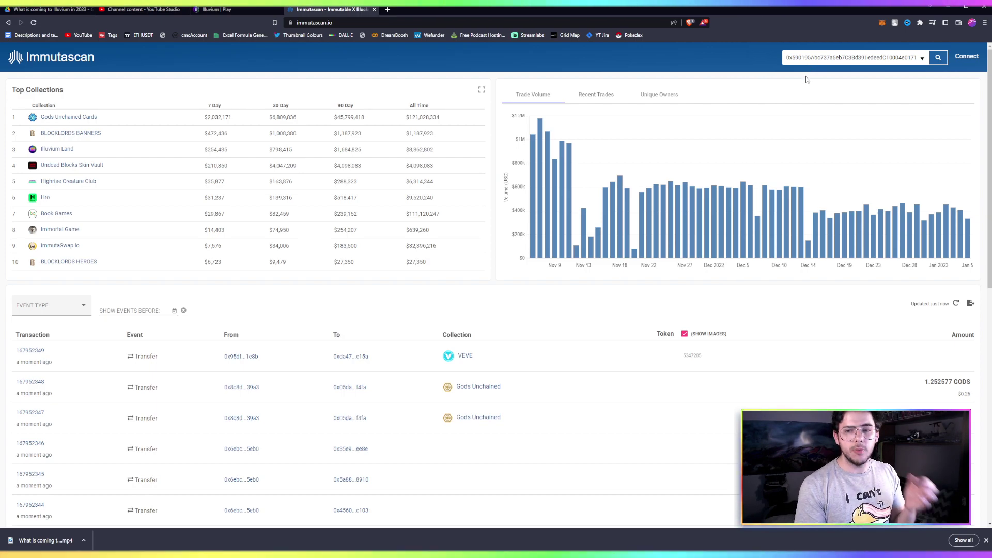
key("Return")
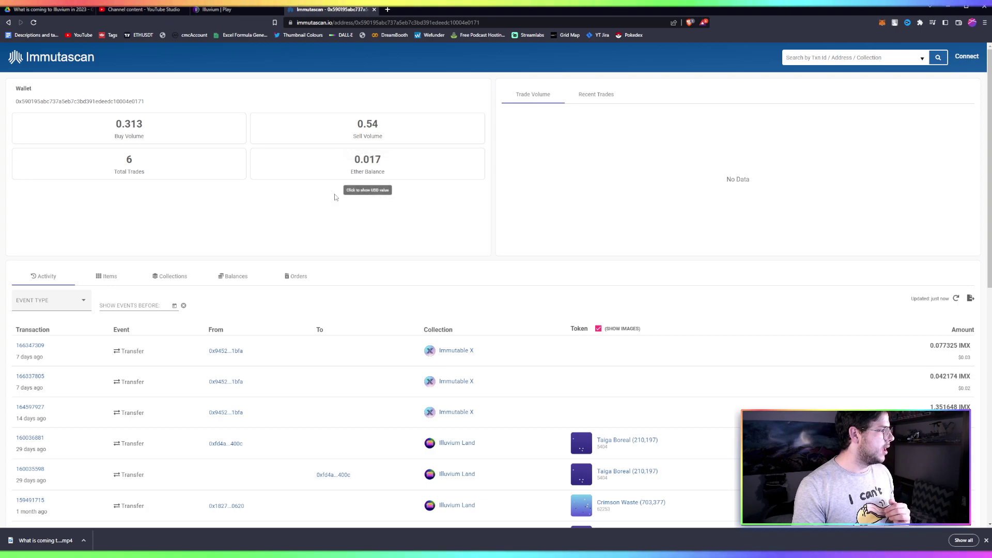
left_click(110, 277)
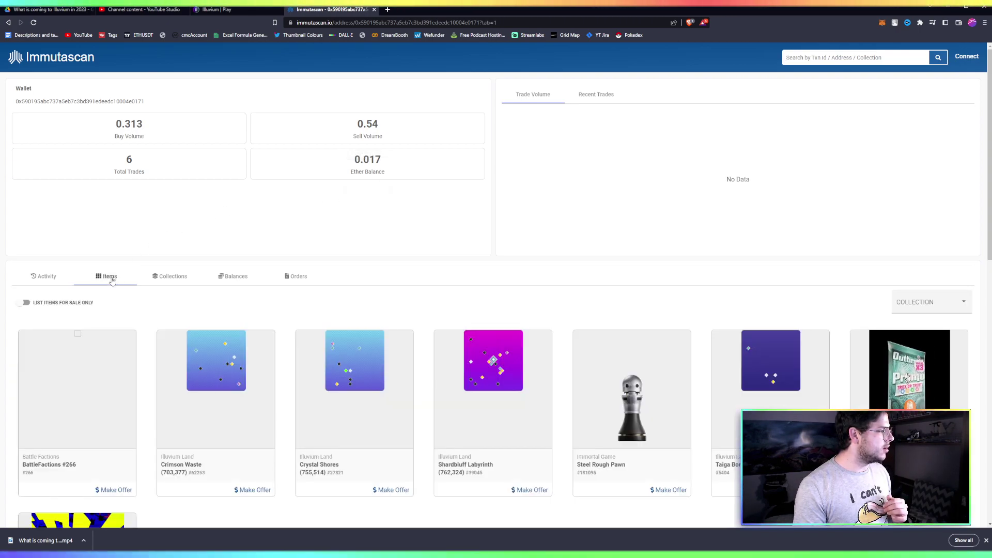
scroll(312, 276, "down", 1)
scroll(287, 403, "down", 1)
scroll(483, 442, "down", 2)
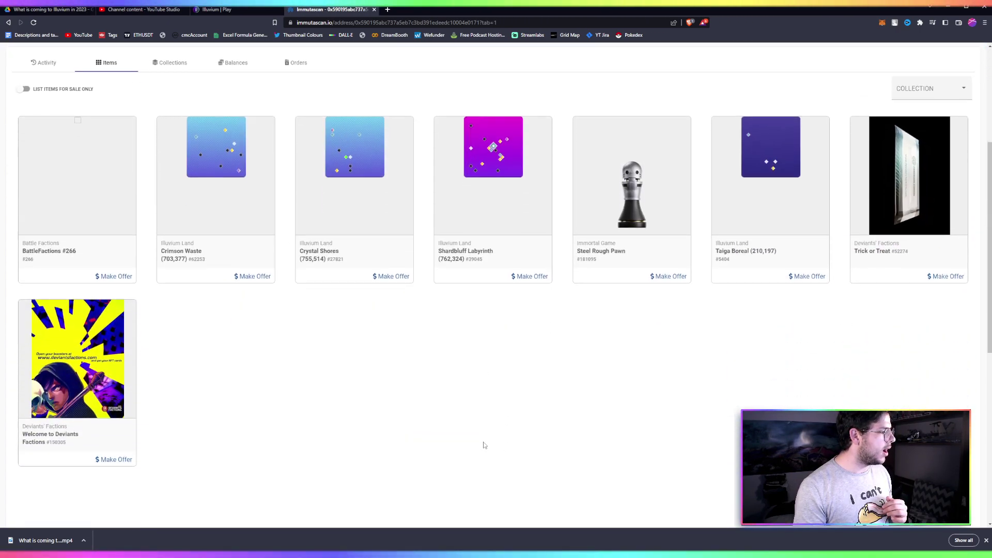
scroll(314, 473, "up", 1)
scroll(314, 473, "up", 1)
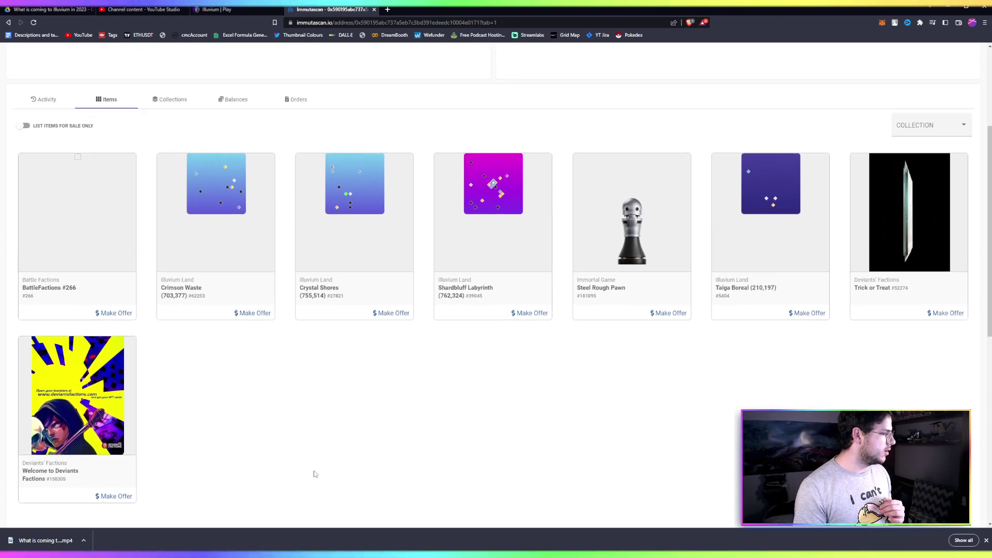
scroll(314, 474, "up", 1)
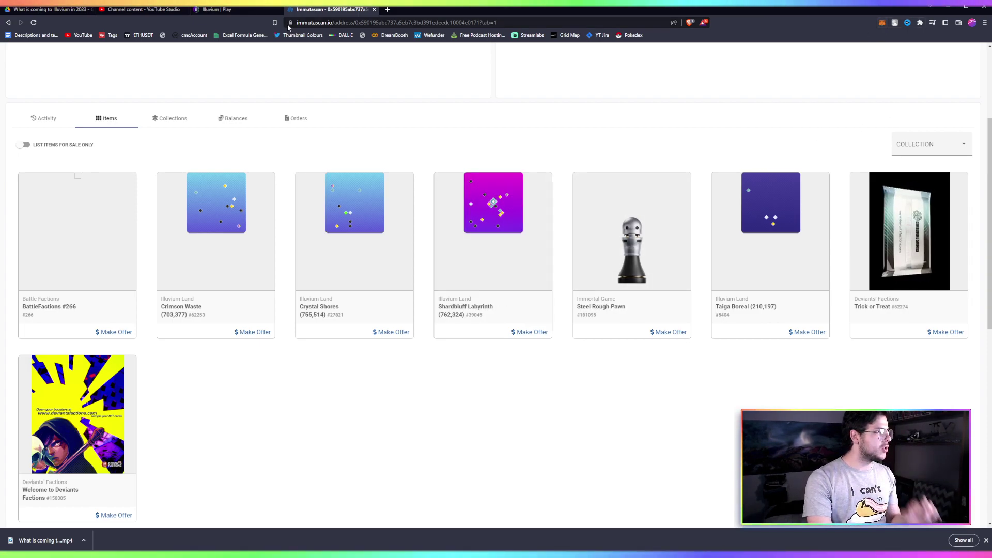
Start Immutable X wallet linking from Illuvium Play, enlarging the setup window and choosing Main.
left_click(223, 10)
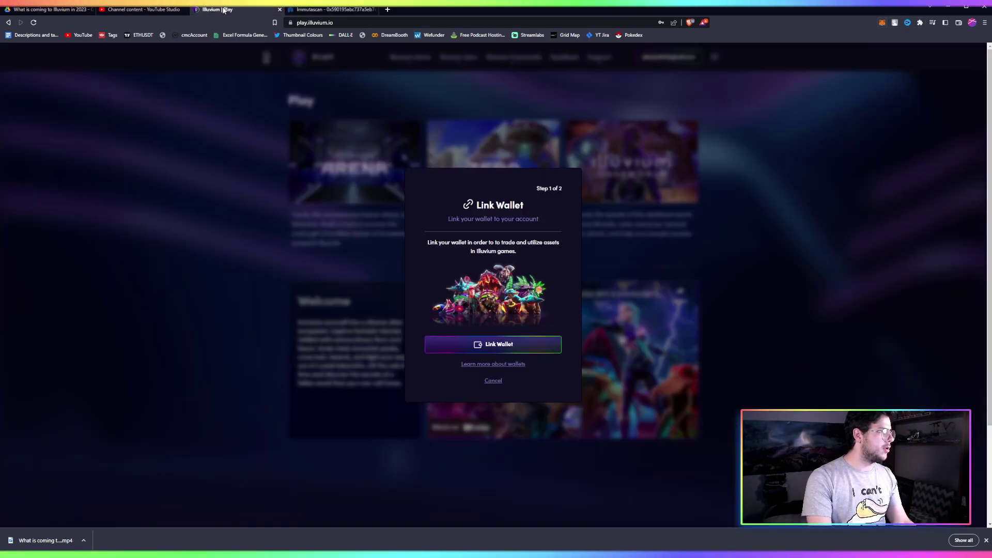
left_click(526, 343)
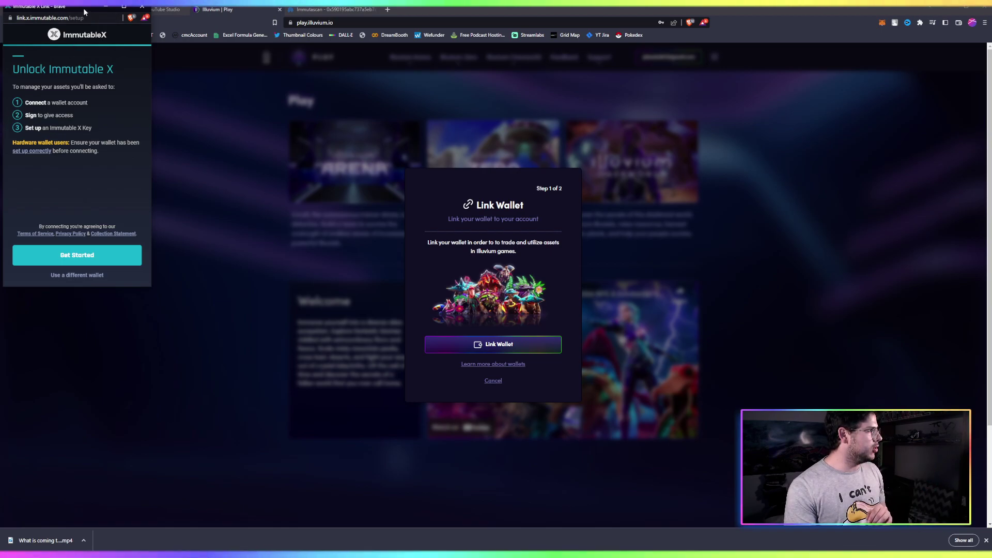
left_click_drag(85, 11, 535, 99)
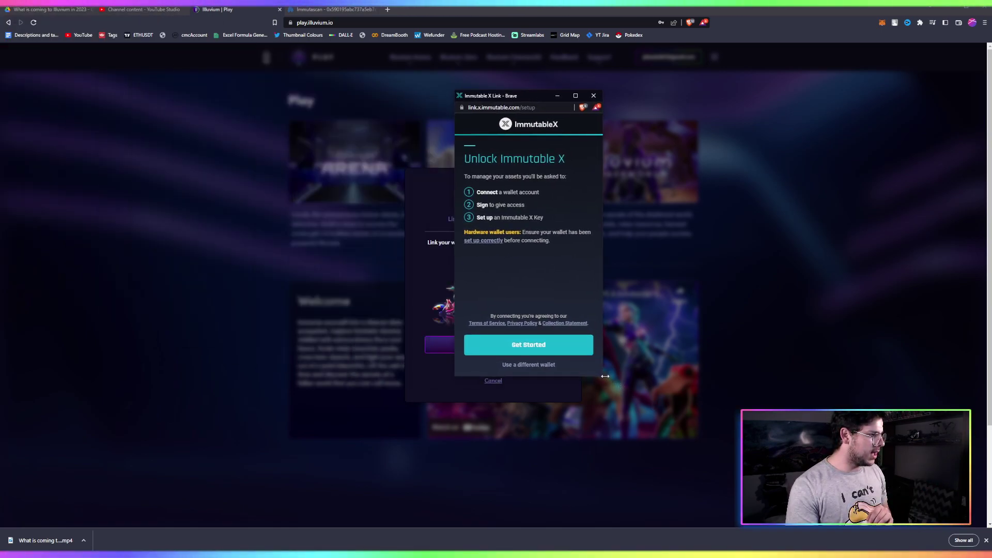
left_click_drag(604, 376, 720, 473)
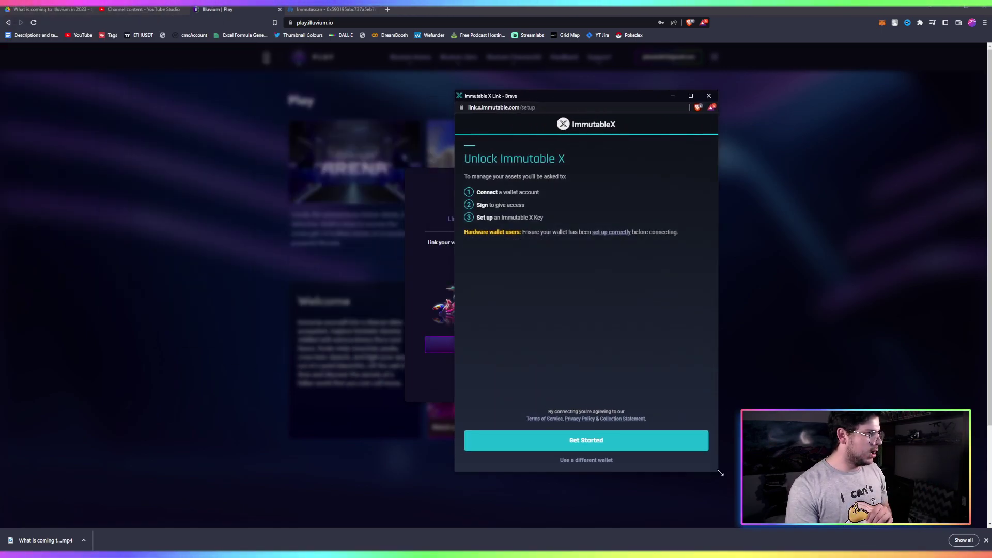
left_click(587, 441)
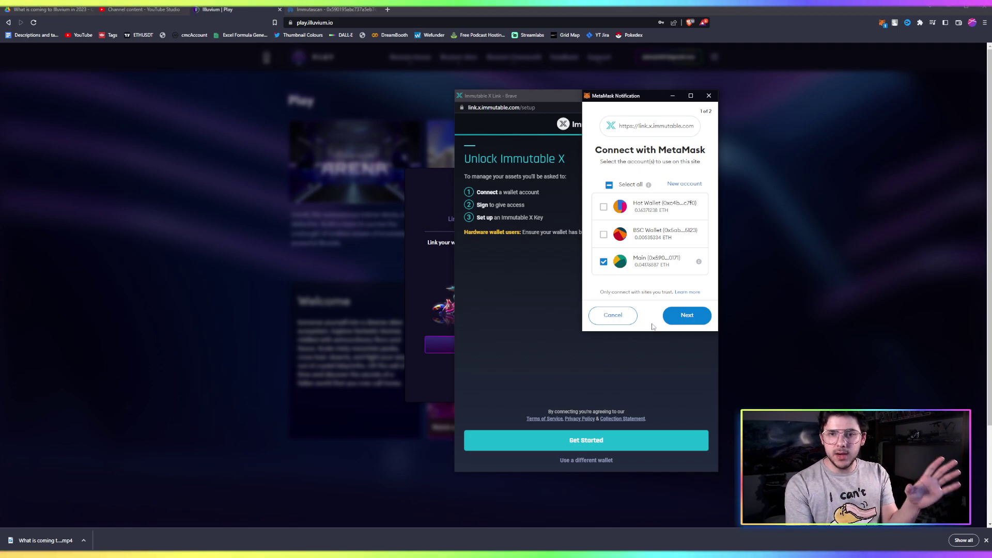
left_click(696, 320)
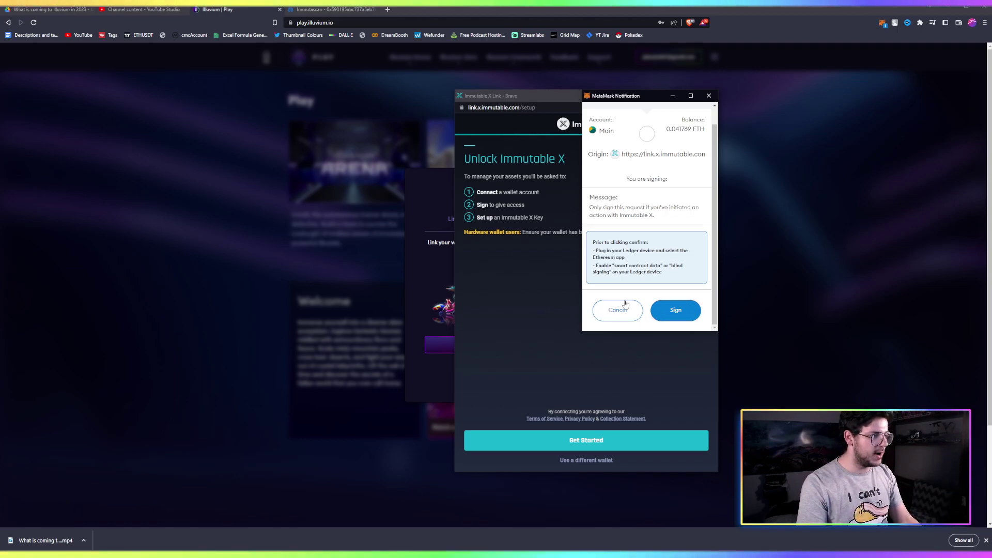
Dismiss the first signature request, then connect Main to Illuvium Play and sign.
left_click(676, 311)
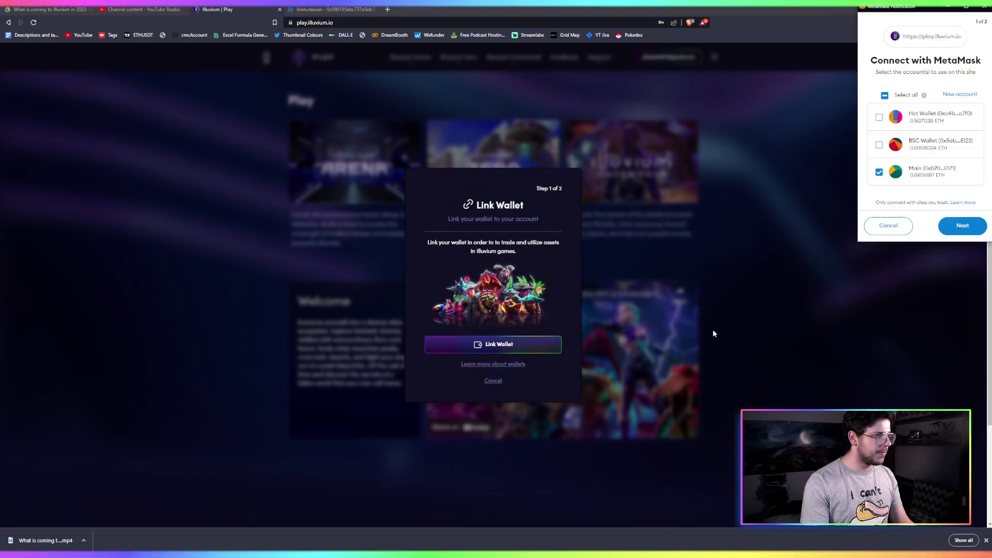
left_click(963, 226)
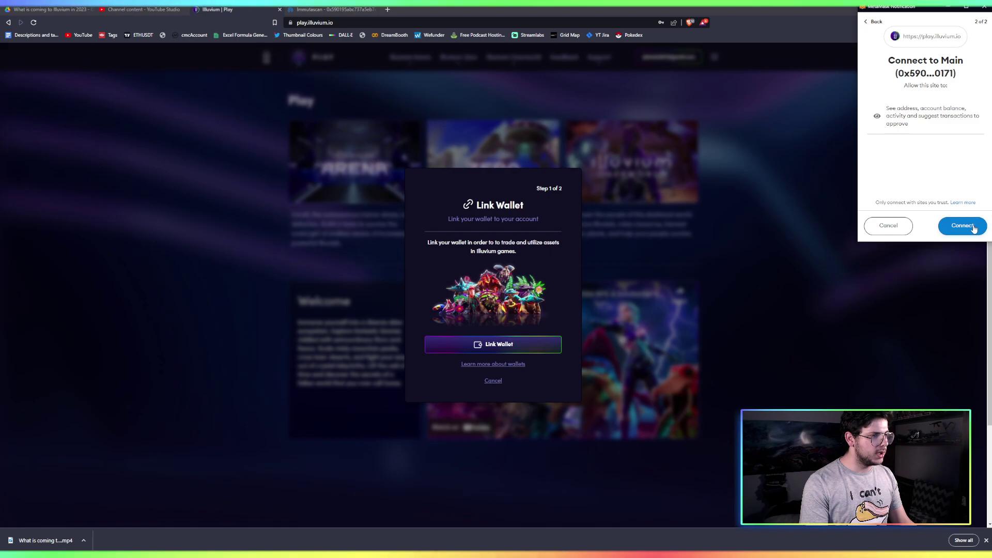
left_click(972, 226)
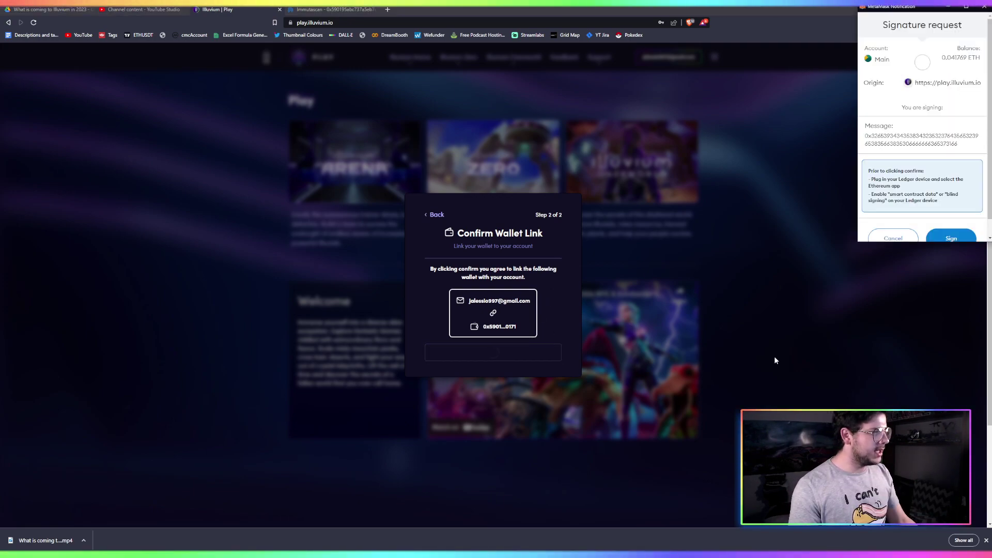
left_click(949, 226)
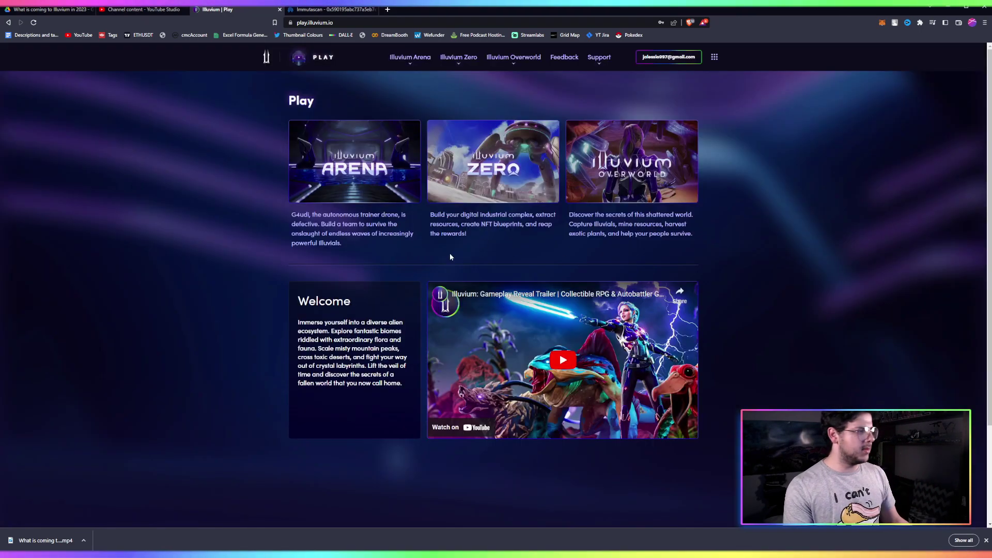
Open Account Settings from the email menu to show wallet 0x5901…0171.
left_click(668, 57)
left_click(609, 118)
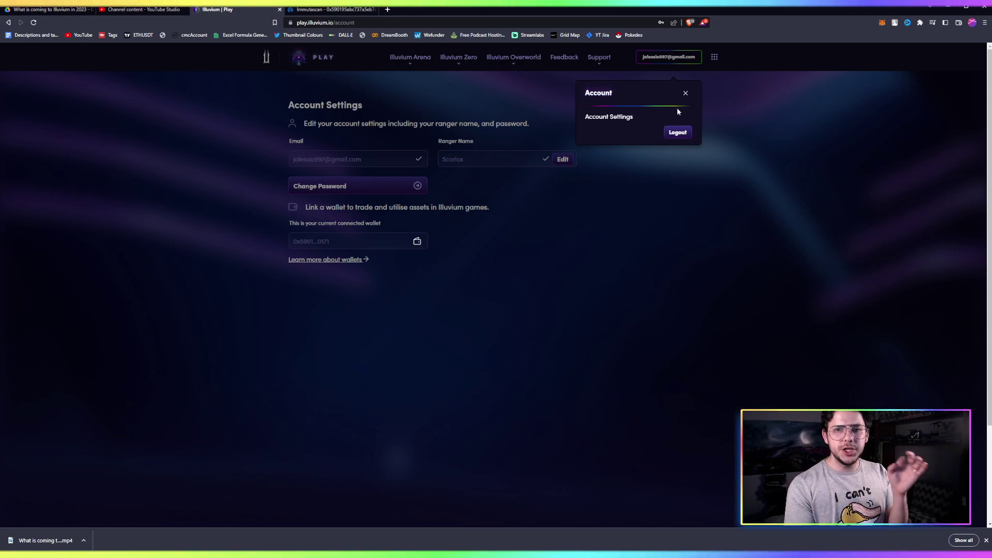
left_click(686, 94)
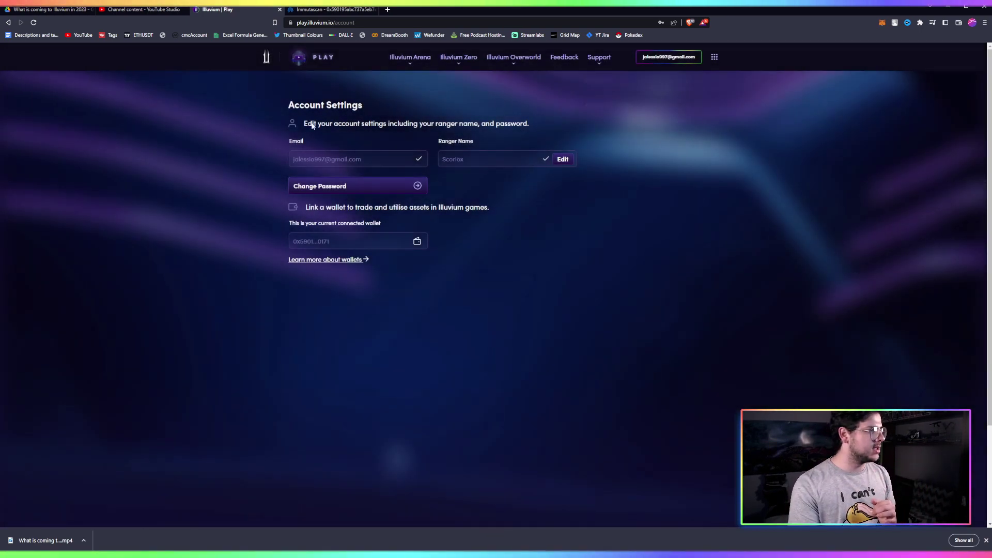